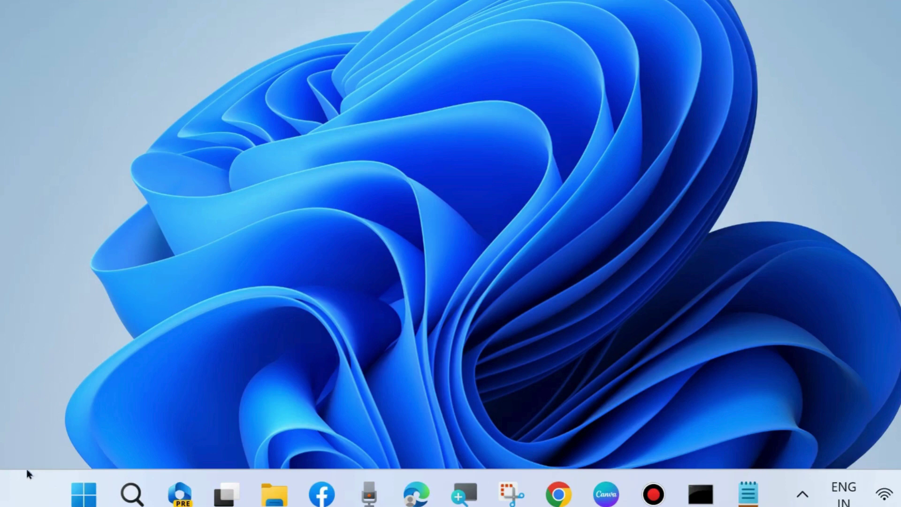
Step: Run appwiz.cpl from the Run dialog to open Programs and Features
right_click(82, 497)
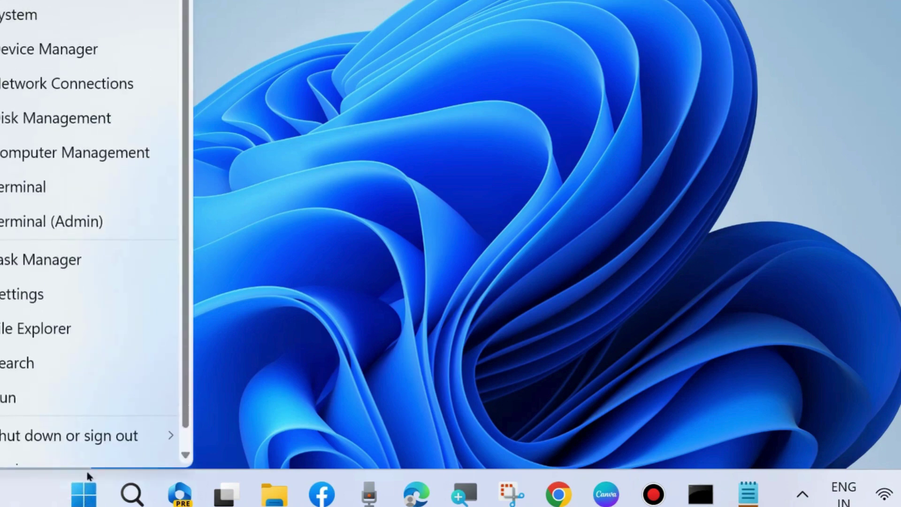
click(28, 399)
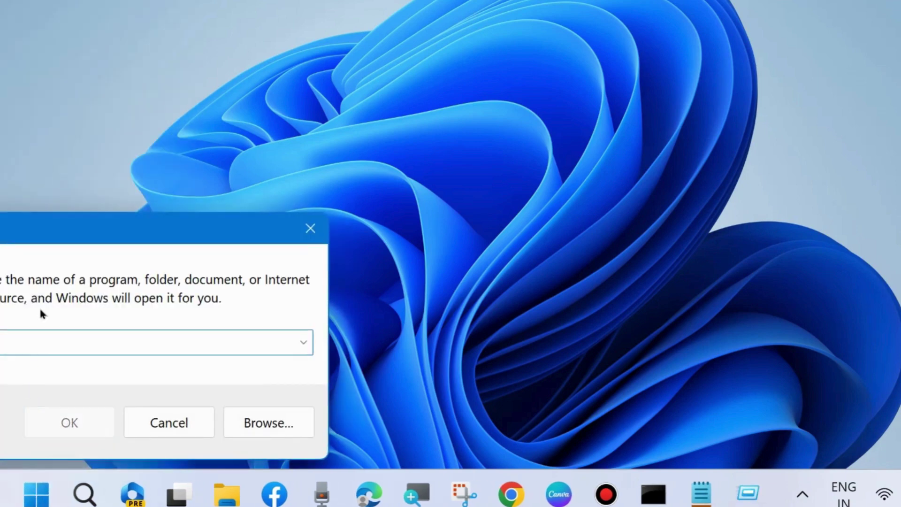
mouse_move(50, 226)
mouse_down()
mouse_move(270, 150)
mouse_move(346, 46)
mouse_up()
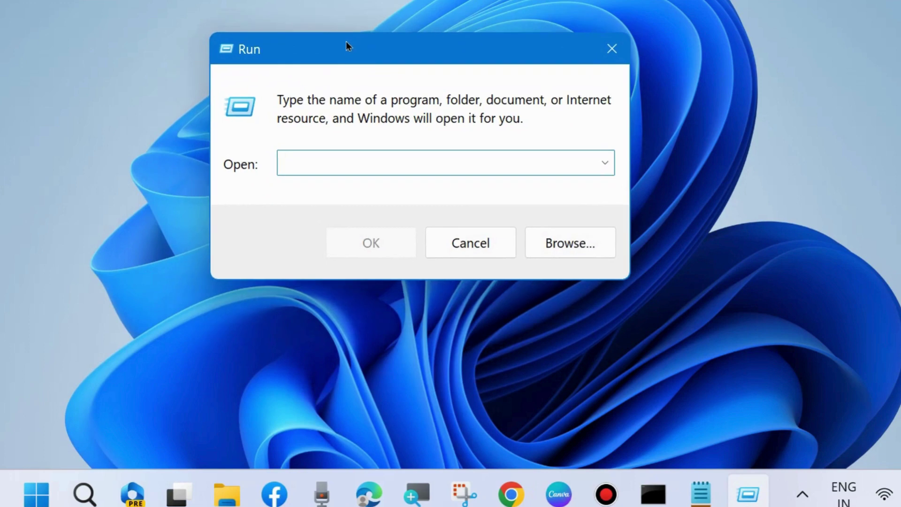
text(appwi)
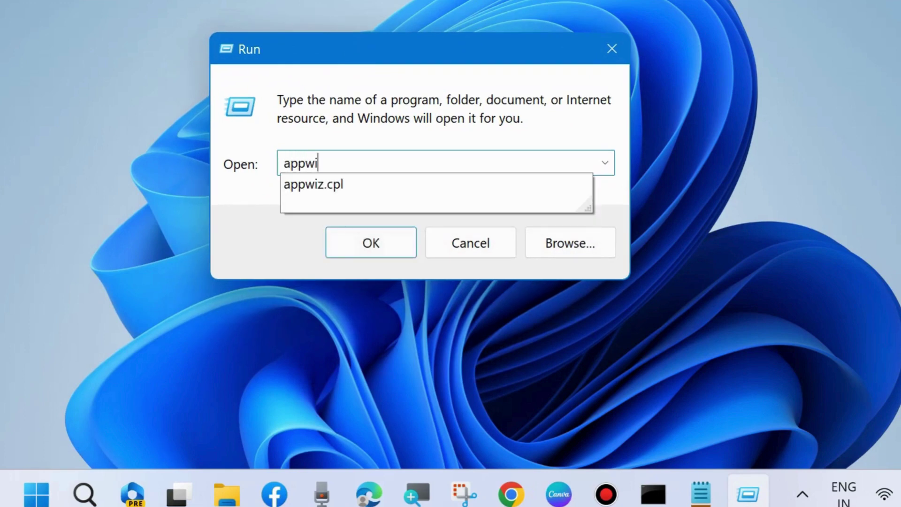
text(z)
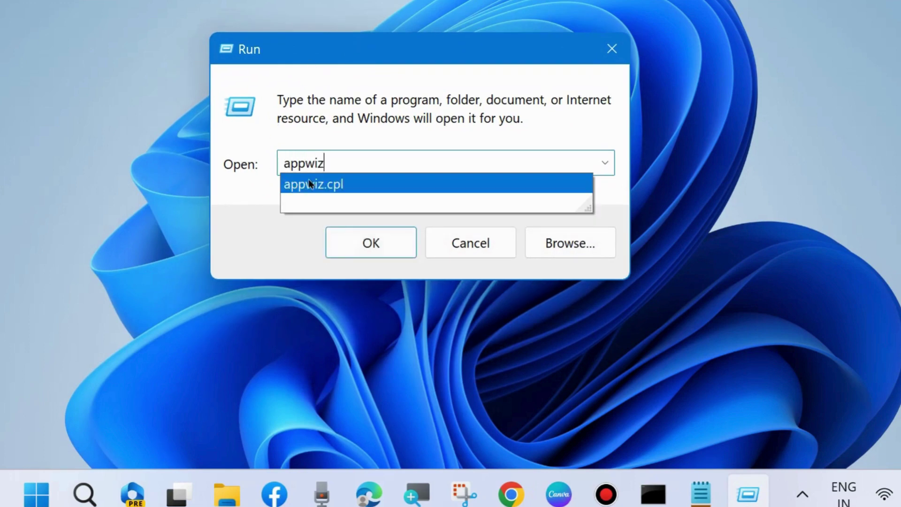
click(309, 185)
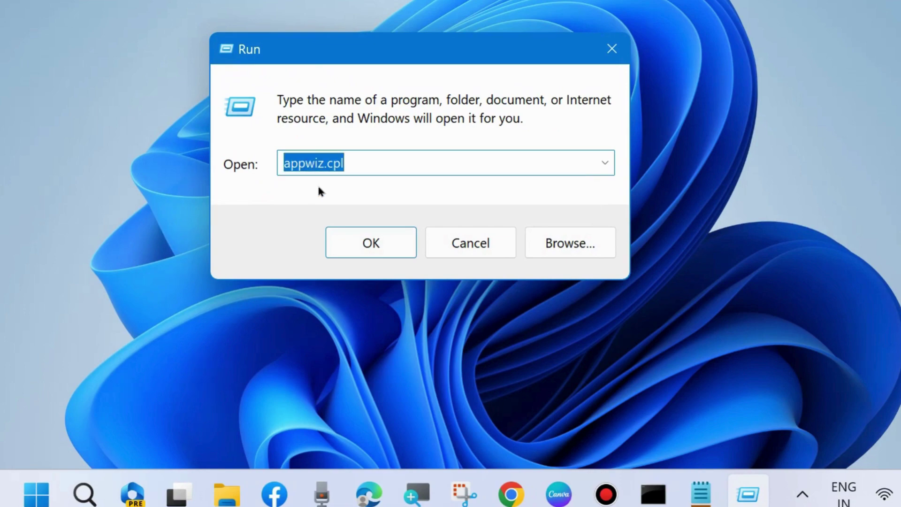
click(367, 243)
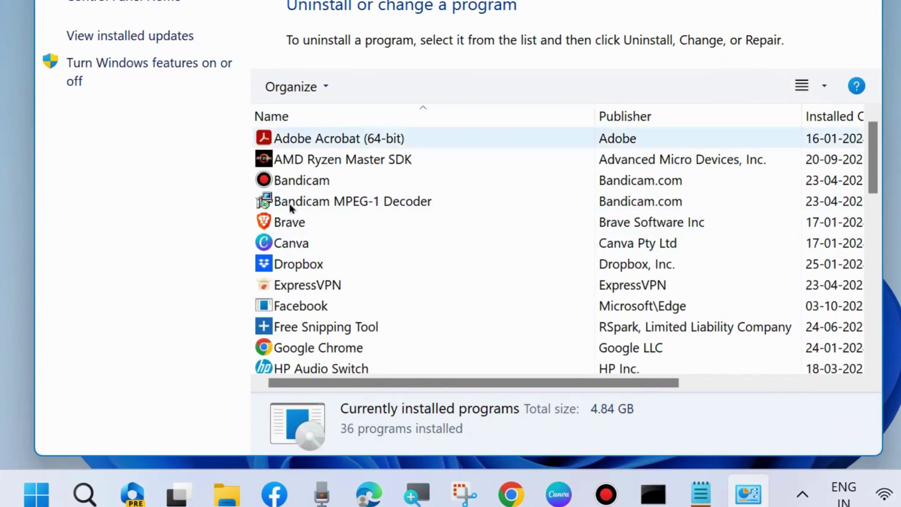
scroll(312, 288, down, 5)
scroll(315, 346, down, 3)
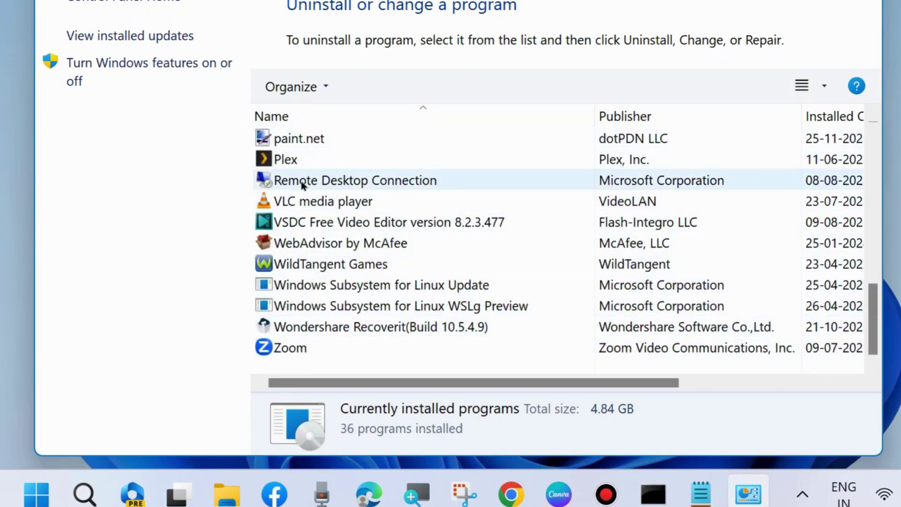
scroll(305, 259, up, 6)
scroll(310, 257, up, 3)
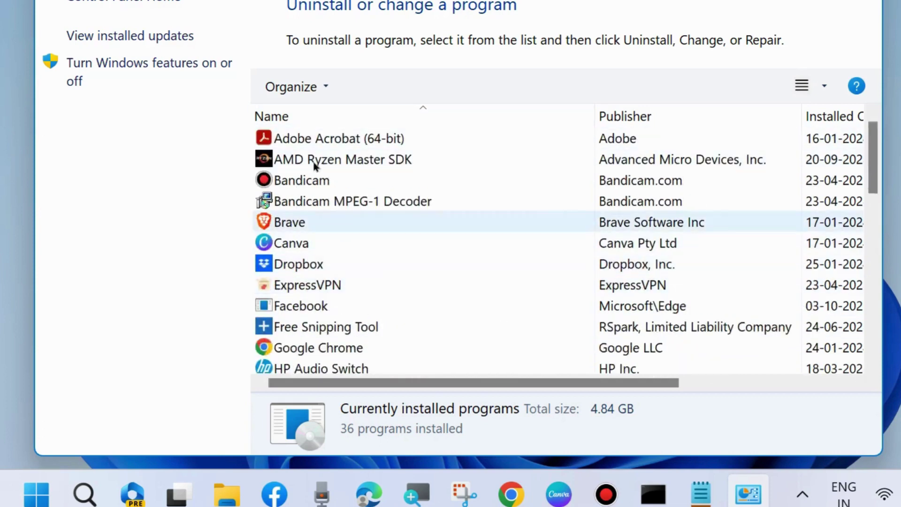
Step: Select Plex (after Bandicam) in the program list and start its uninstall
click(301, 182)
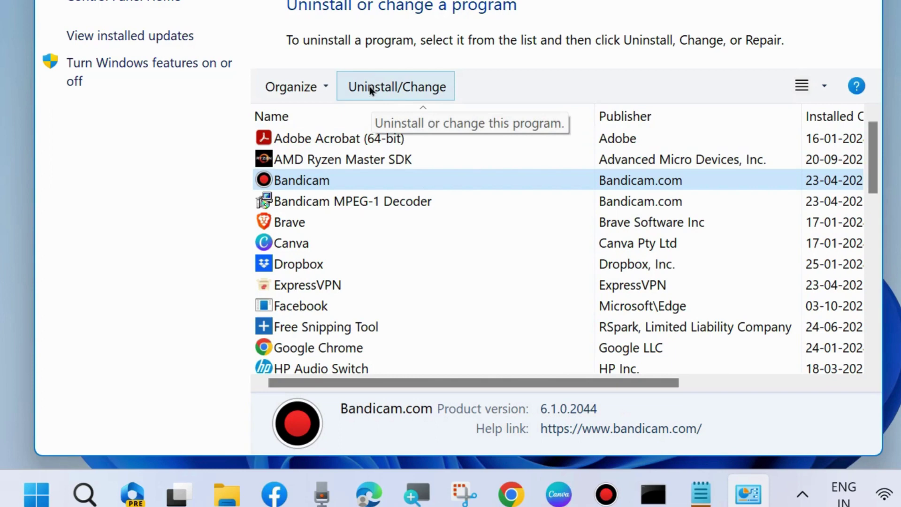
scroll(321, 288, down, 6)
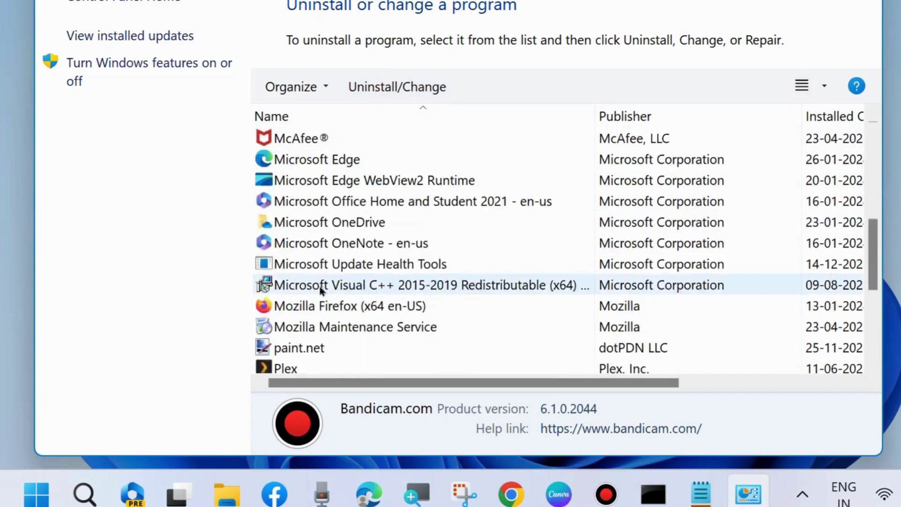
scroll(319, 336, down, 3)
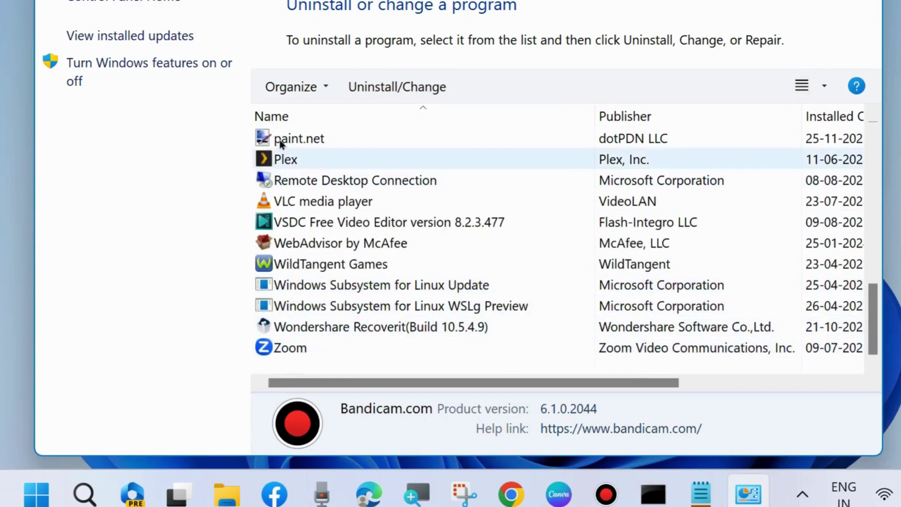
click(280, 160)
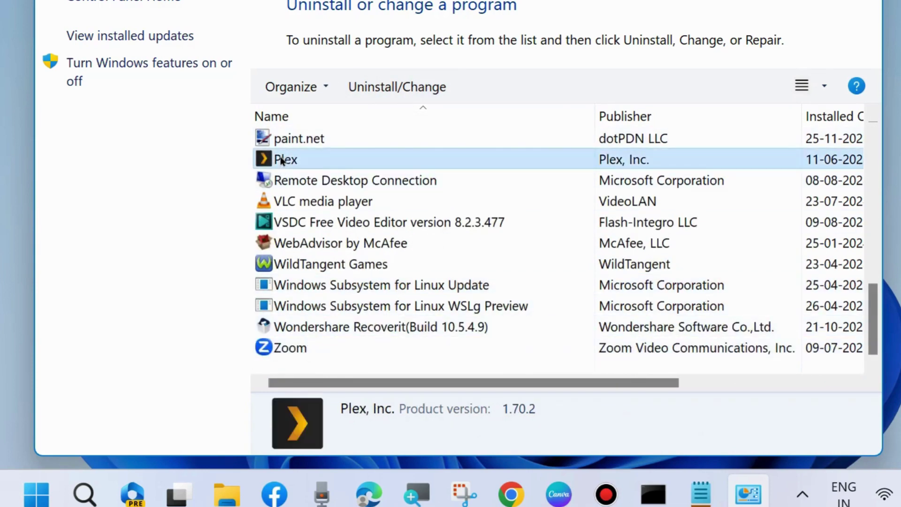
click(368, 85)
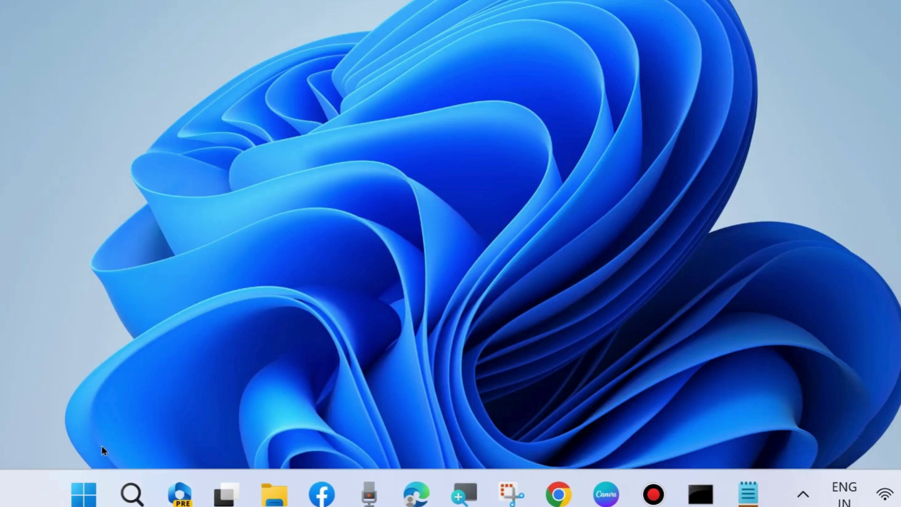
Step: Search for cmd and launch Command Prompt as administrator
click(132, 493)
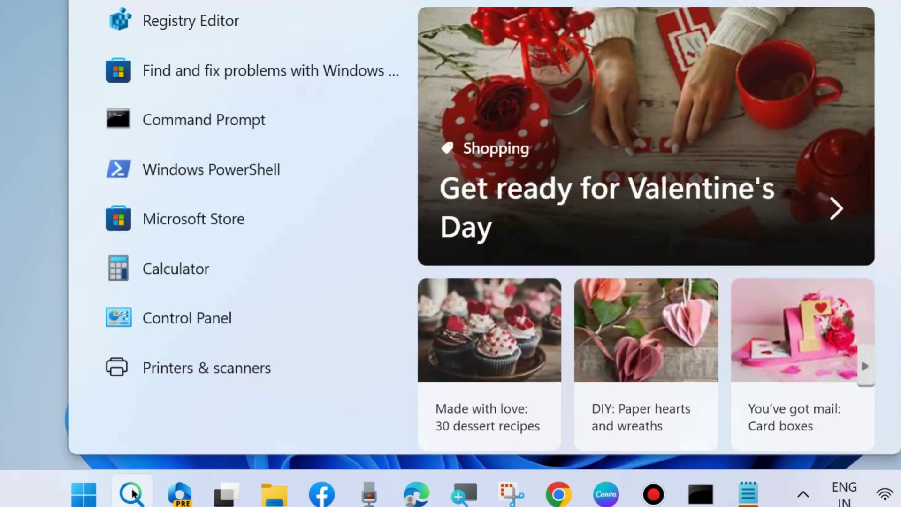
text(cmd)
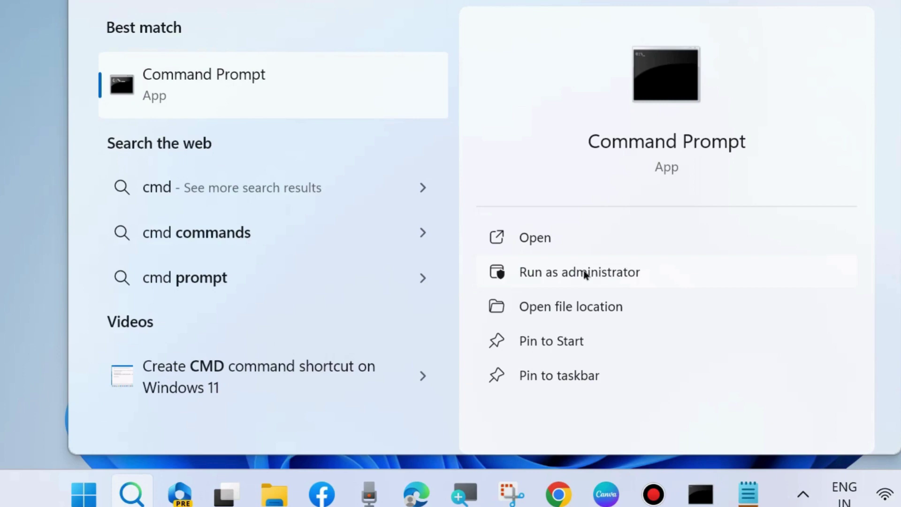
click(699, 491)
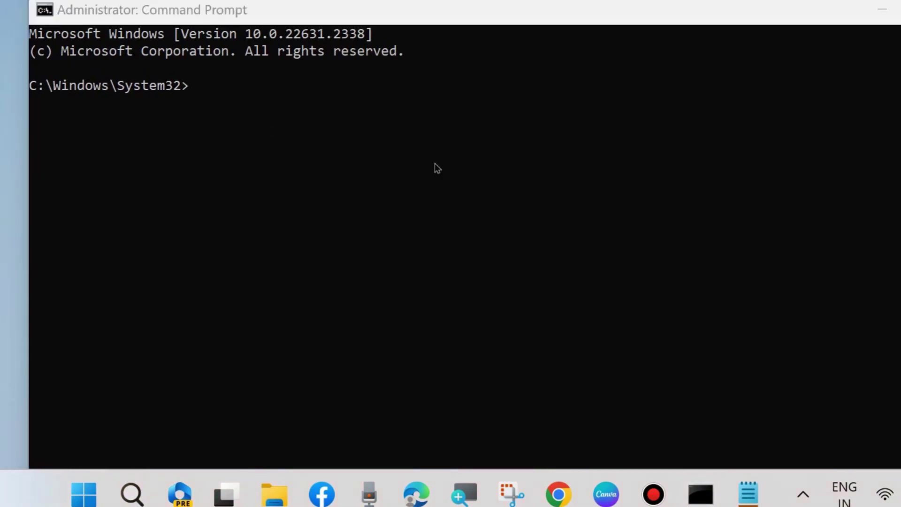
click(748, 493)
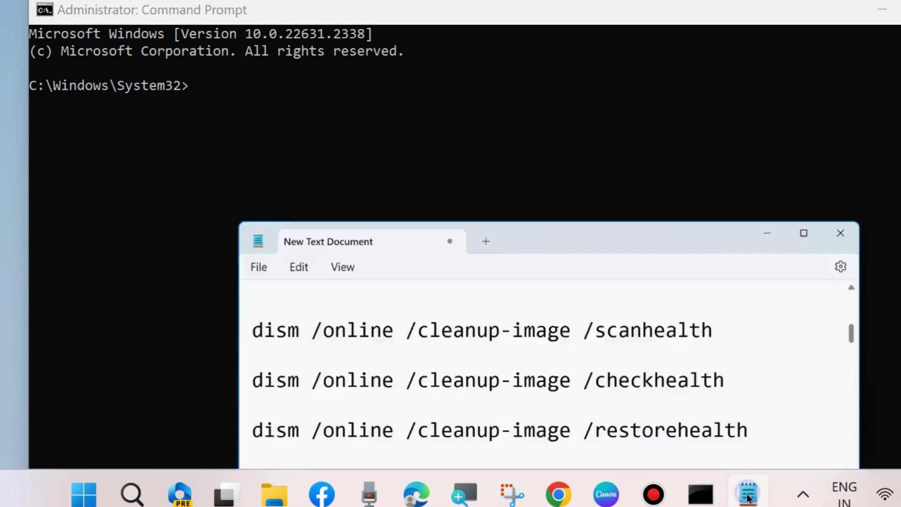
drag(136, 282, 772, 273)
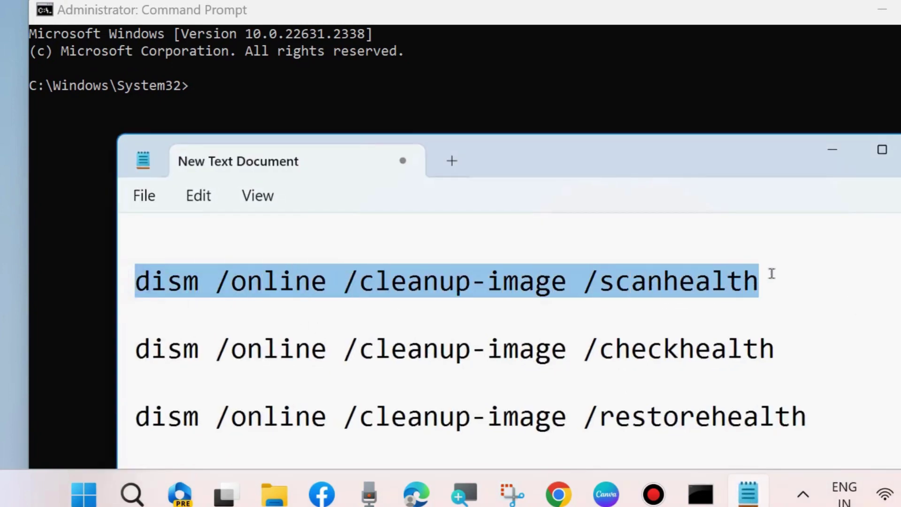
mouse_move(137, 350)
mouse_down()
mouse_move(590, 368)
mouse_move(711, 359)
mouse_up()
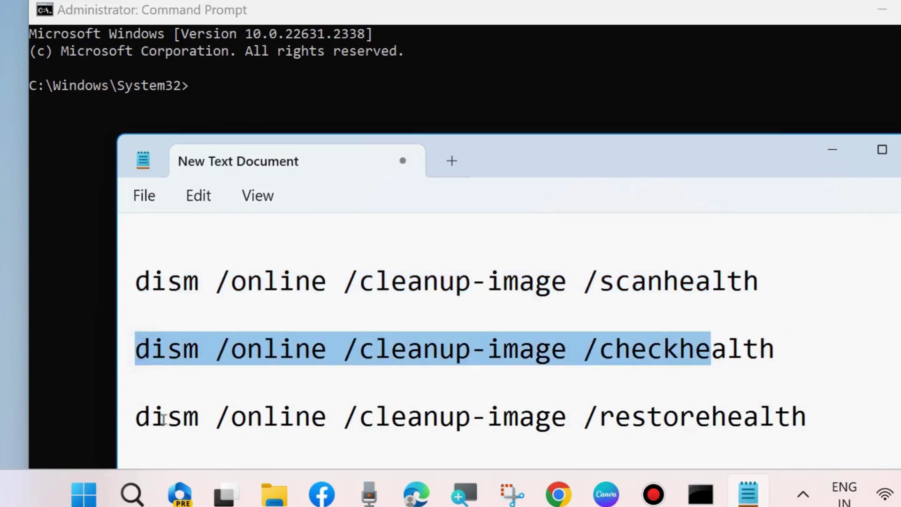
mouse_move(137, 417)
mouse_down()
mouse_move(571, 434)
mouse_move(781, 426)
mouse_move(728, 437)
mouse_up()
click(681, 285)
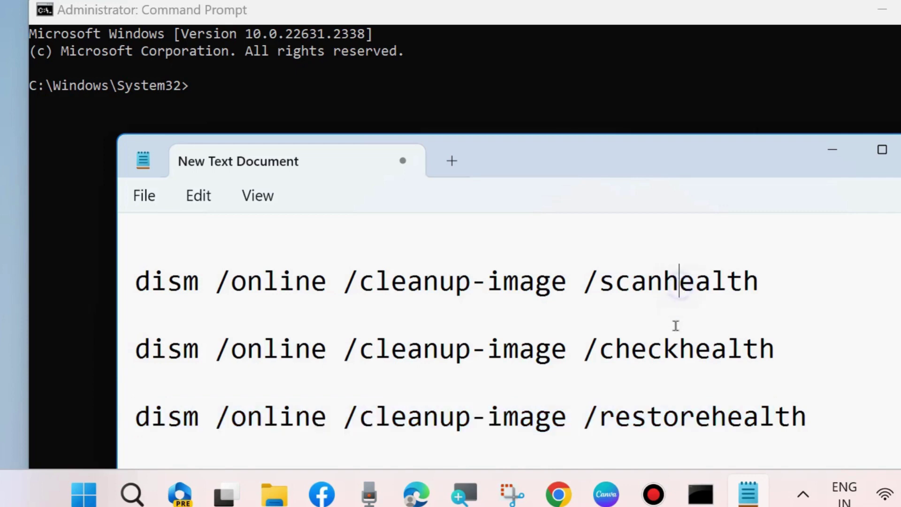
click(674, 349)
click(831, 150)
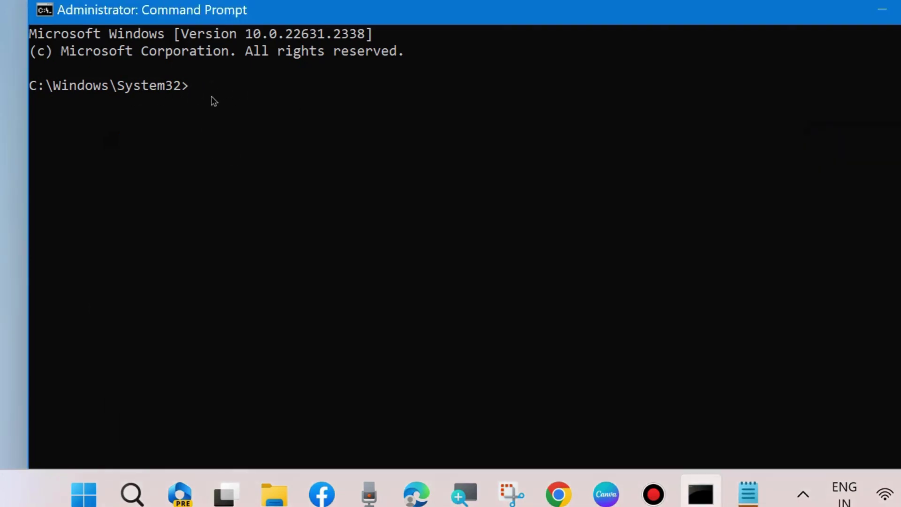
text(sfc )
text(/scsann)
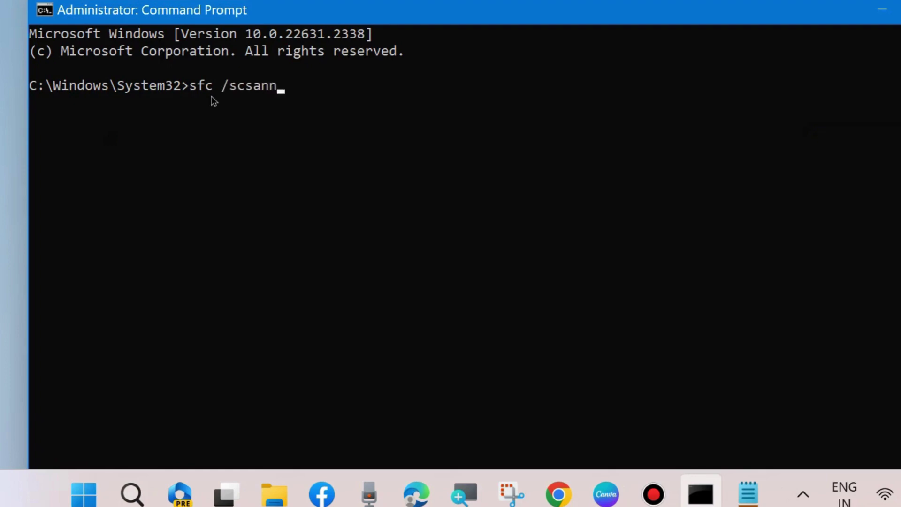
text(ow)
Step: Enter sfc /scannow in the administrator prompt, then minimize the window
key(BackSpace)
key(BackSpace)
key(BackSpace)
key(BackSpace)
key(BackSpace)
text(an)
click(885, 12)
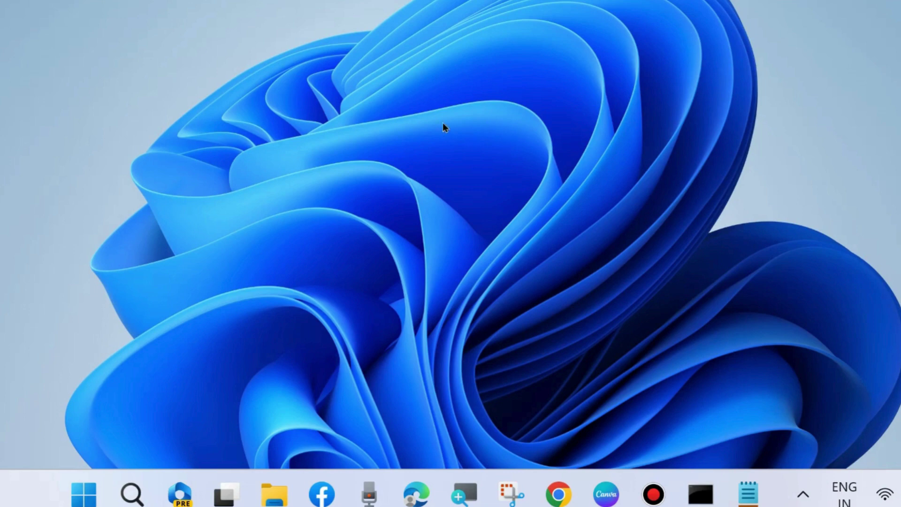
Step: Run msconfig from the Run dialog to open System Configuration
right_click(83, 492)
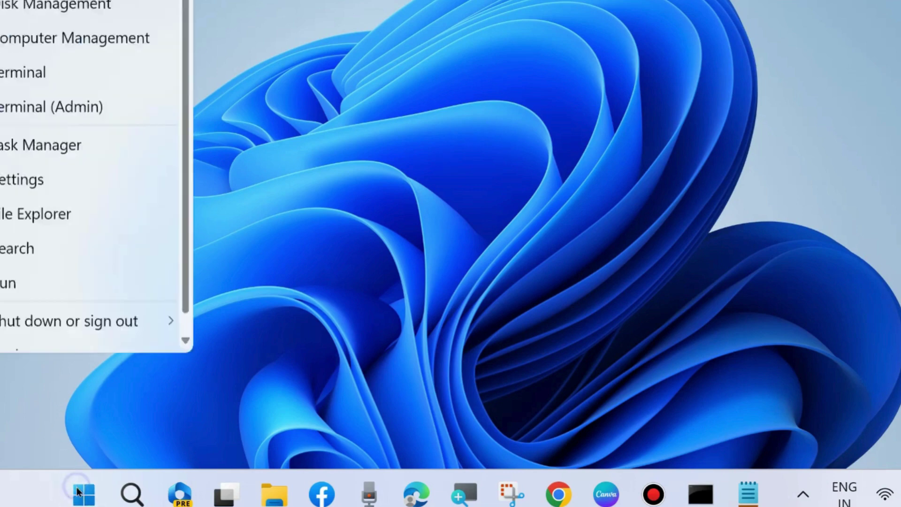
click(25, 399)
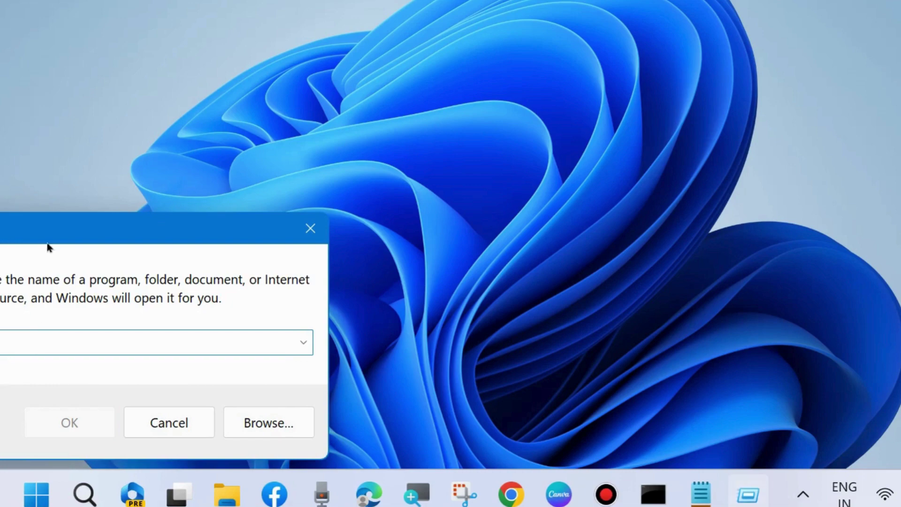
drag(191, 224, 358, 57)
text(ms)
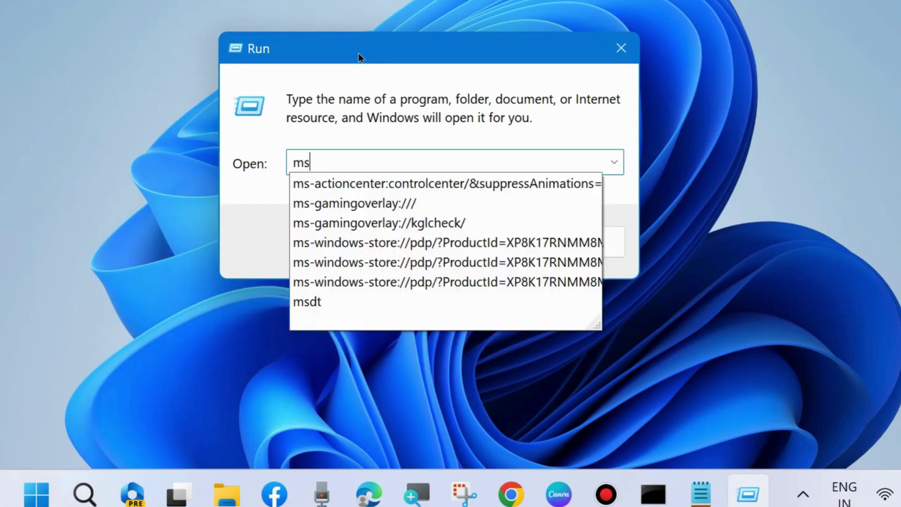
text(config)
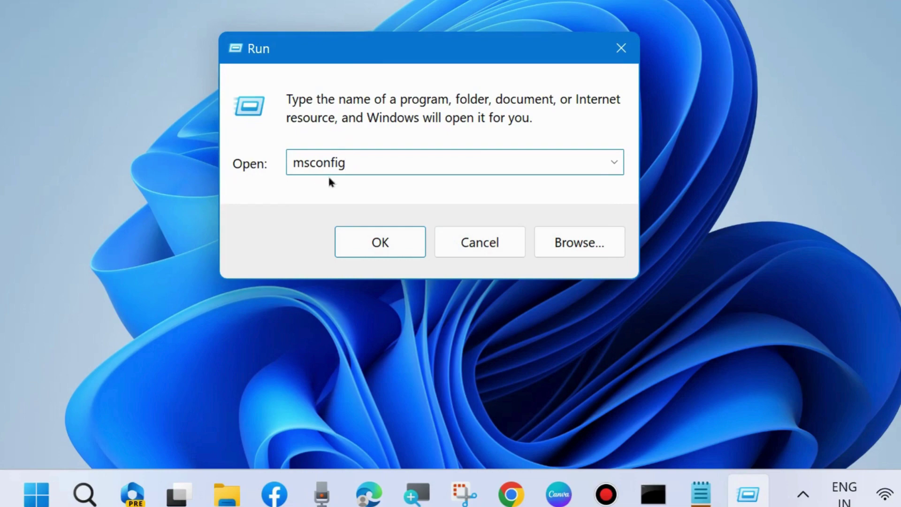
click(397, 247)
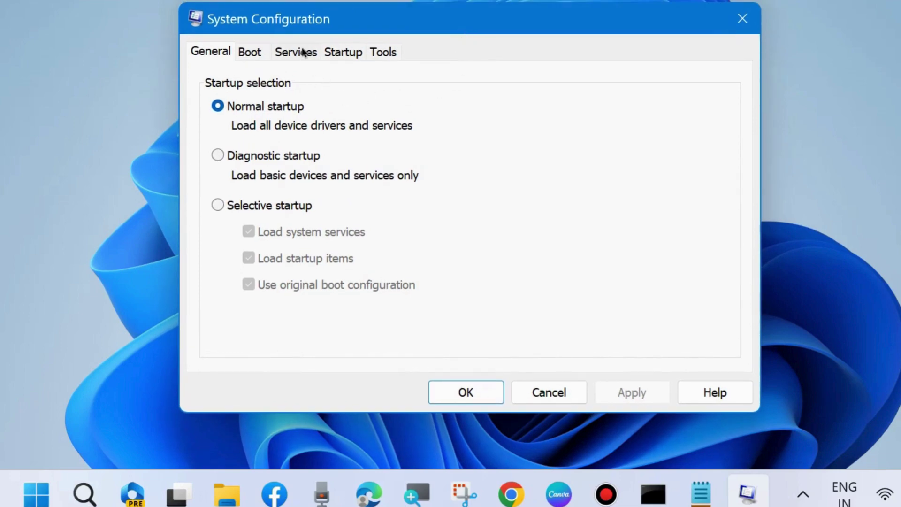
Step: Hide all Microsoft services on the Services tab, then go to Startup items
click(303, 54)
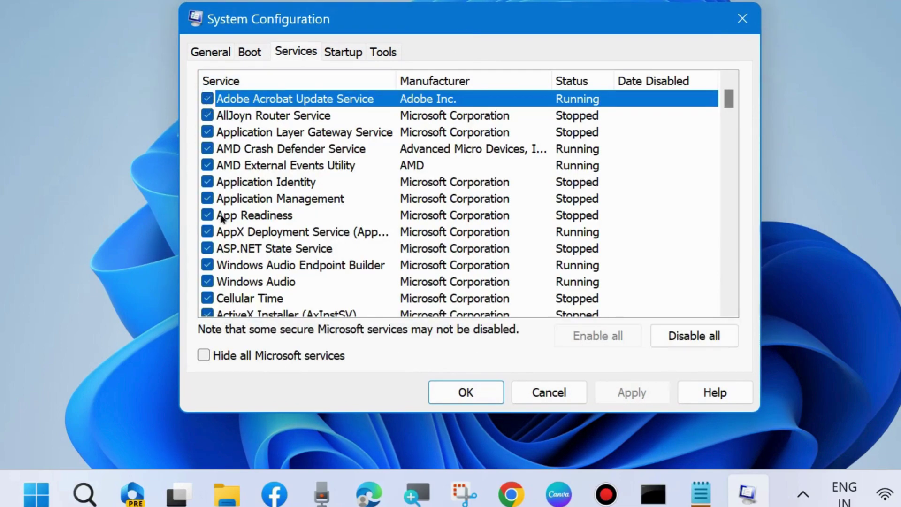
click(203, 355)
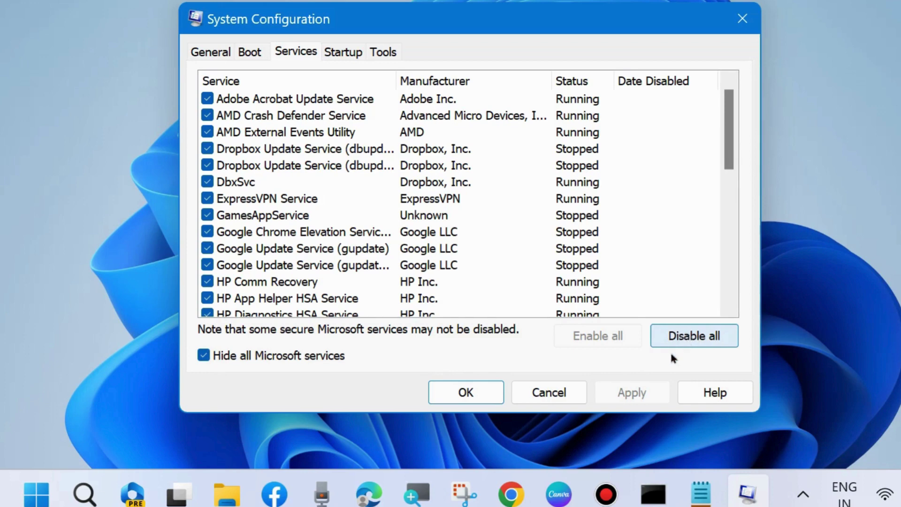
click(342, 53)
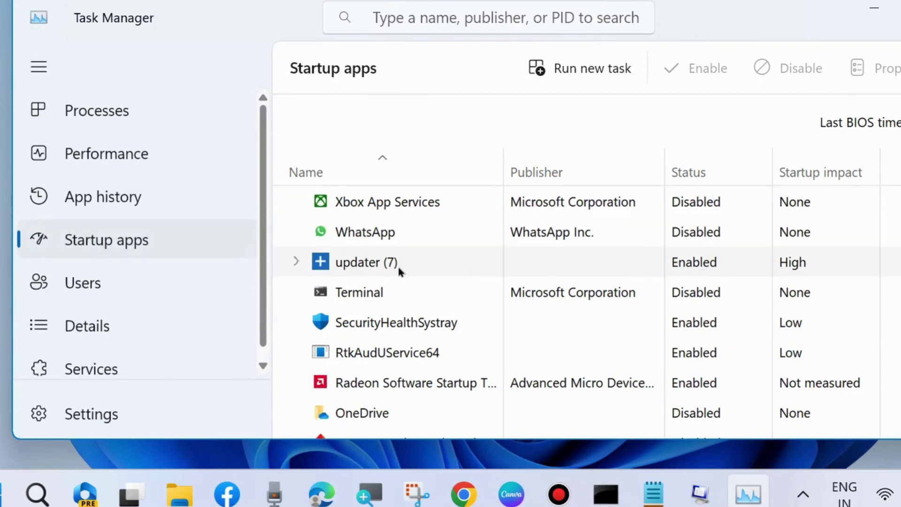
right_click(374, 264)
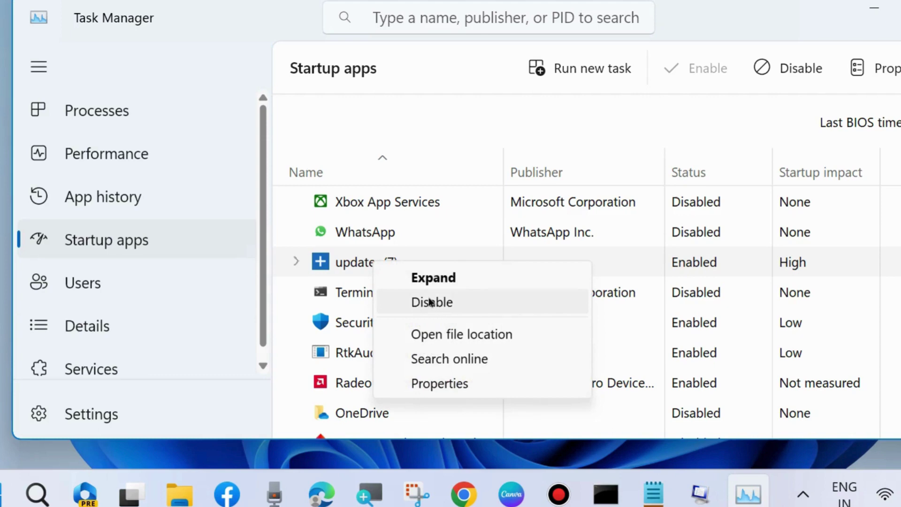
click(488, 108)
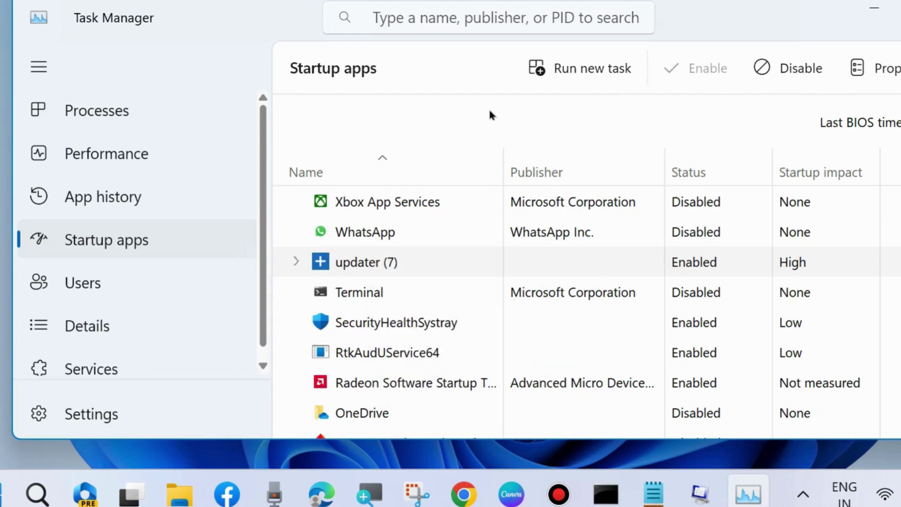
scroll(465, 264, down, 2)
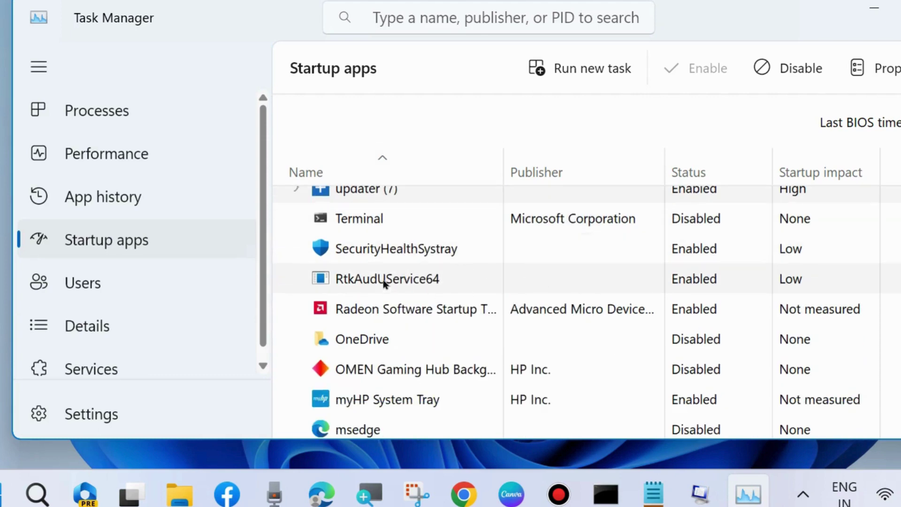
right_click(384, 279)
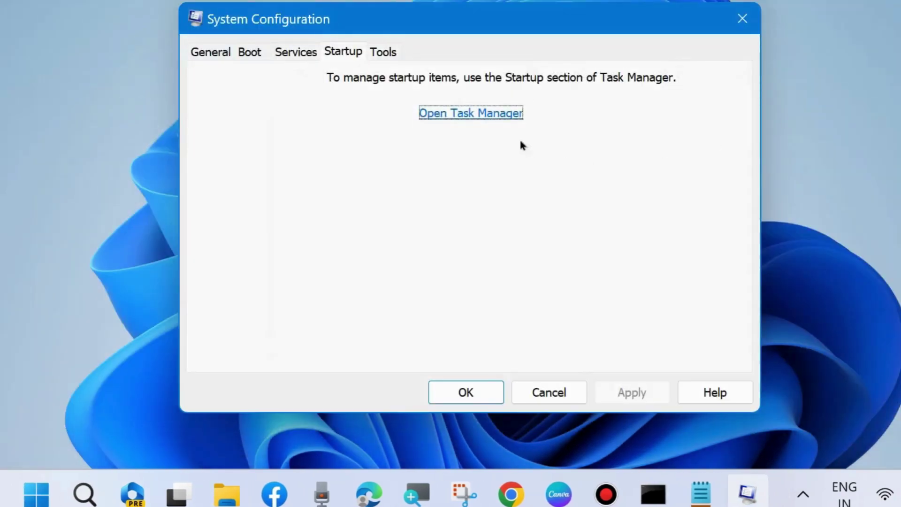
Step: Close System Configuration and run rstrui to open the System Restore wizard
click(739, 21)
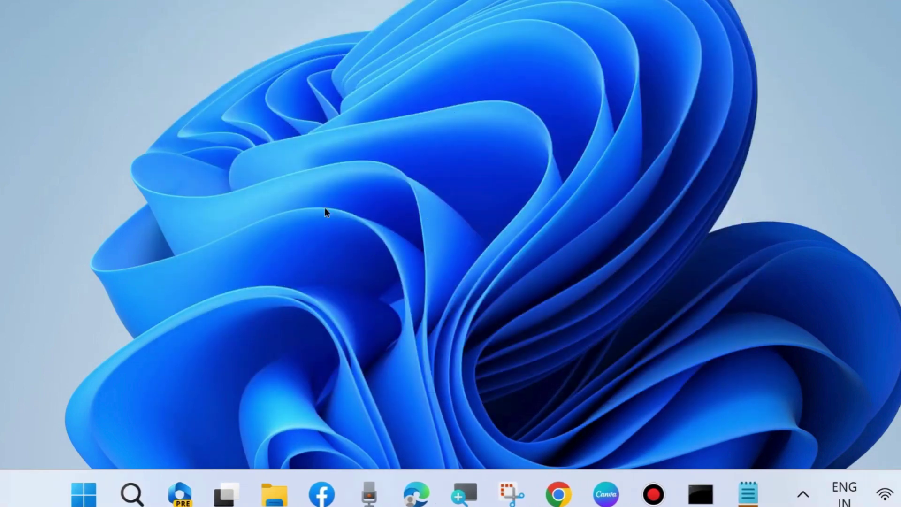
right_click(83, 493)
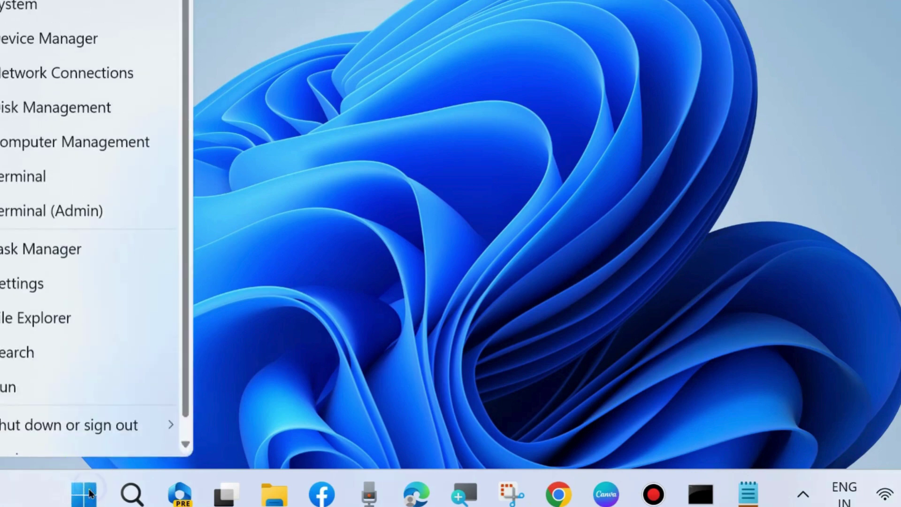
click(38, 399)
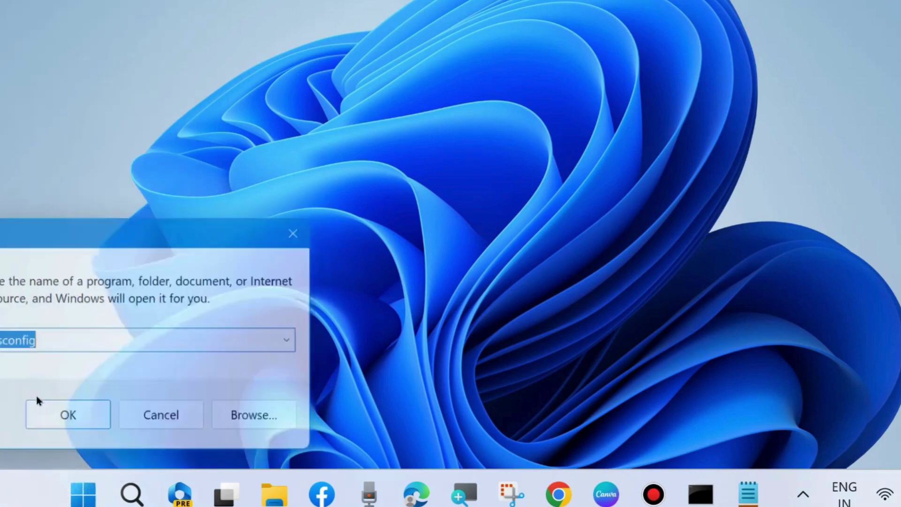
key(BackSpace)
mouse_move(69, 224)
mouse_down()
mouse_move(375, 84)
mouse_move(380, 67)
mouse_up()
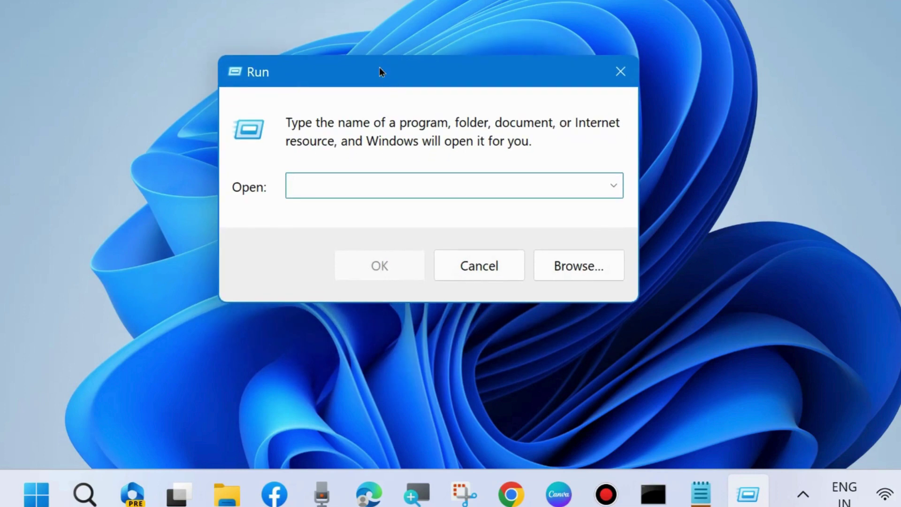
text(rstr)
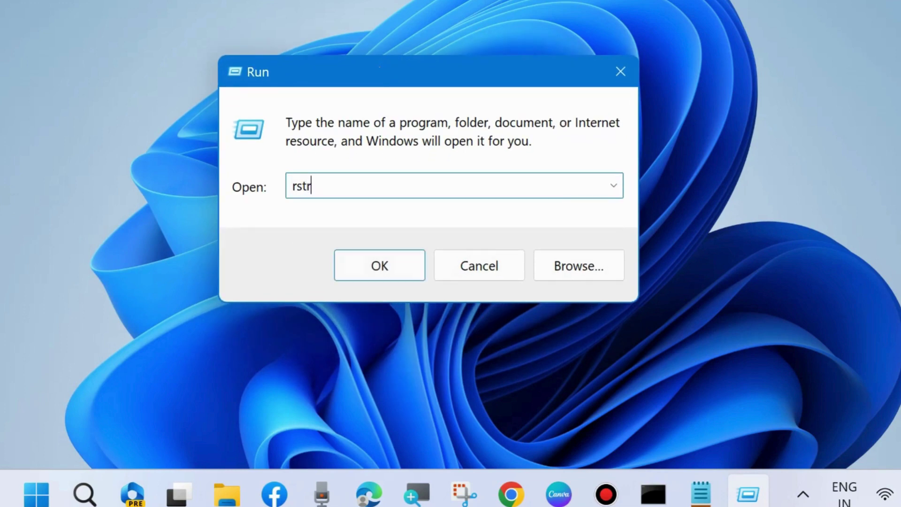
text(ui)
click(381, 264)
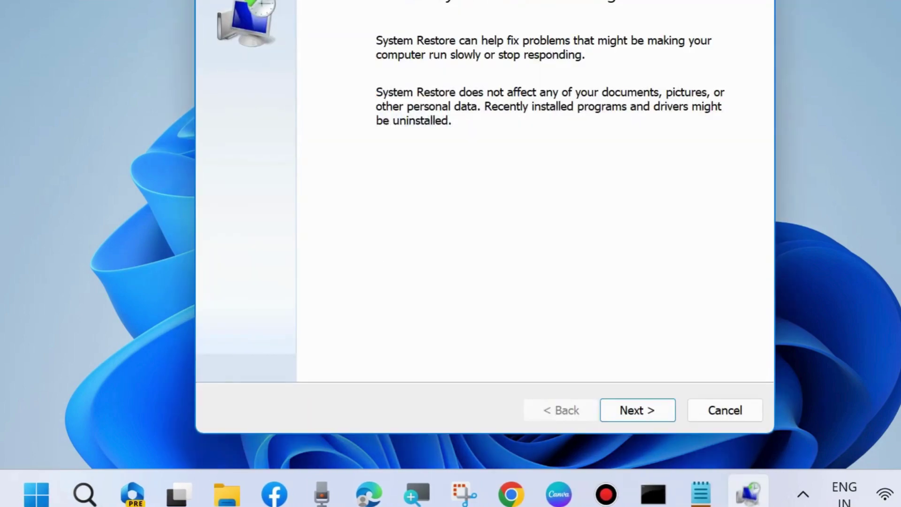
drag(494, 1, 486, 6)
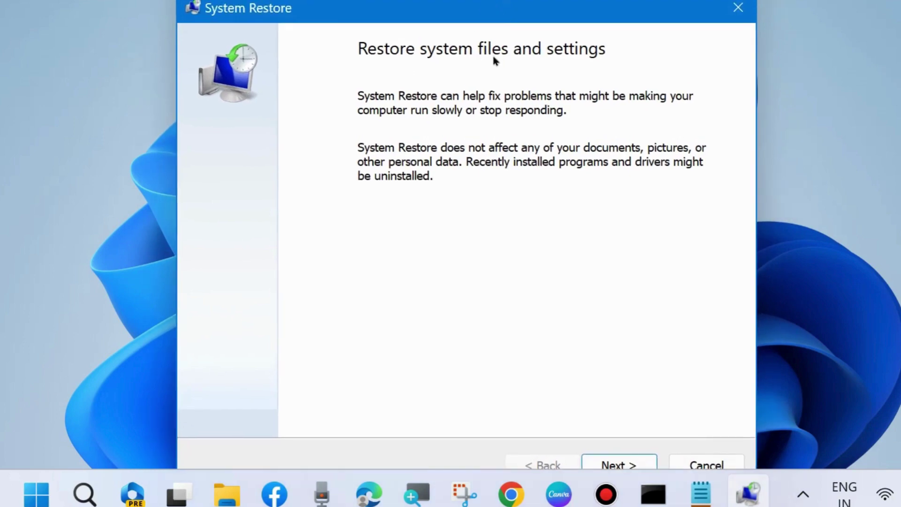
drag(524, 8, 526, 0)
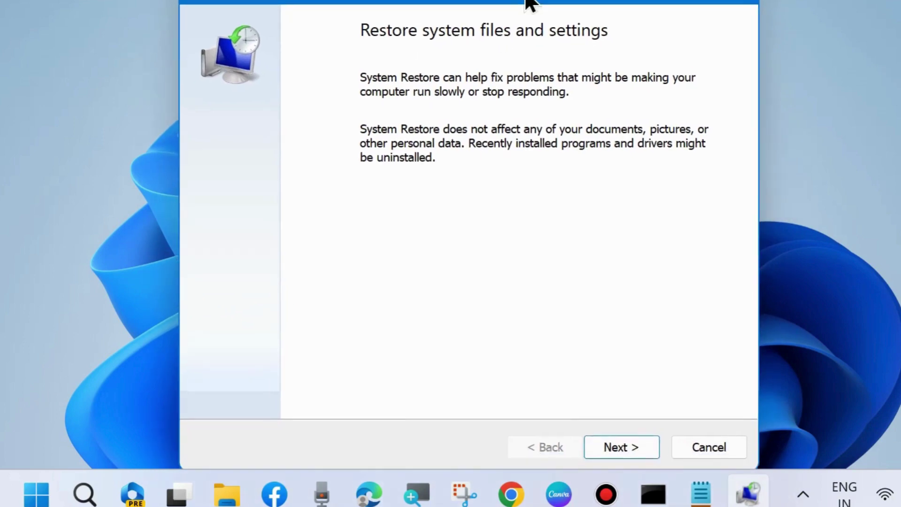
click(620, 447)
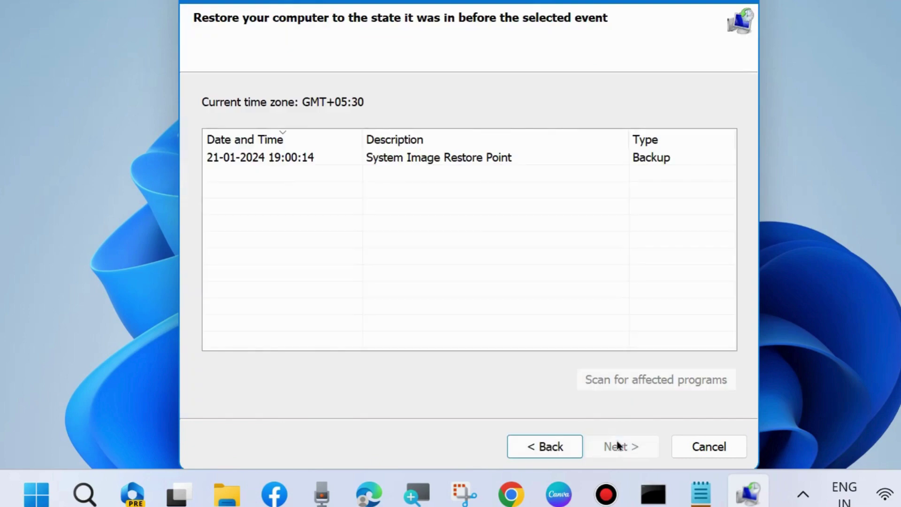
click(400, 160)
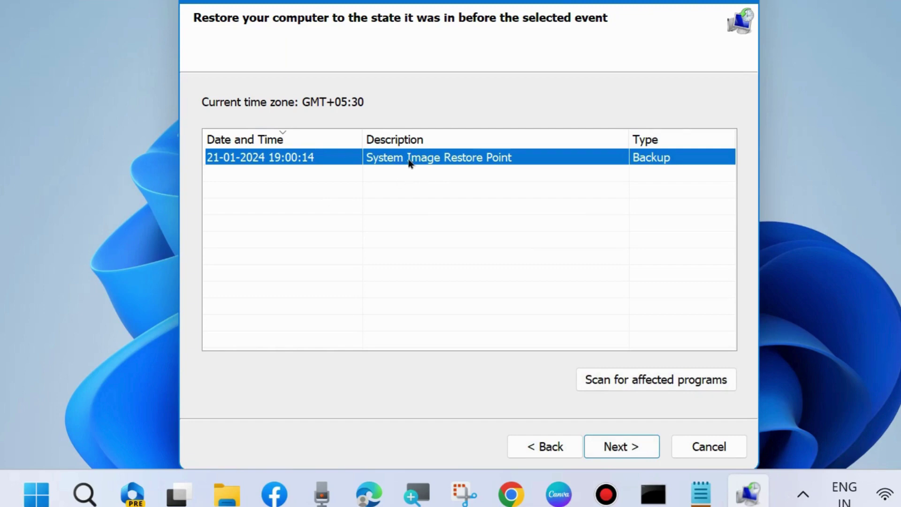
click(622, 447)
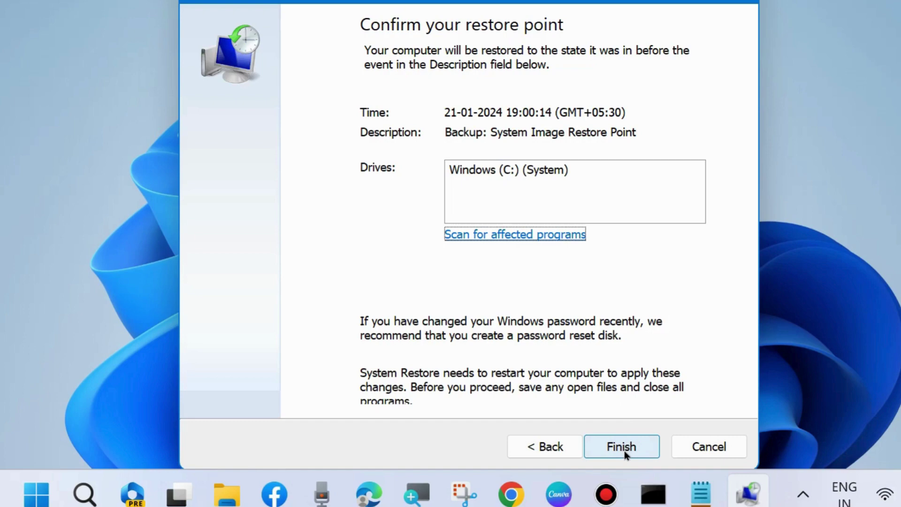
click(743, 3)
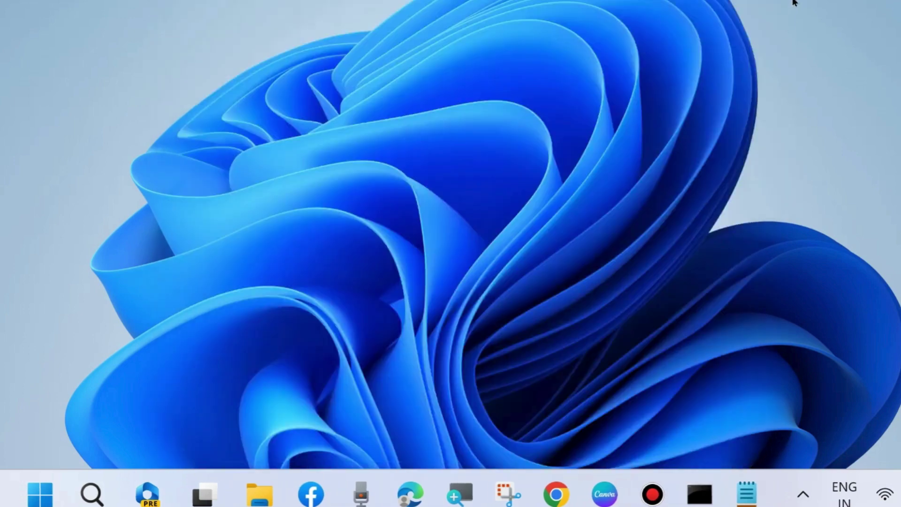